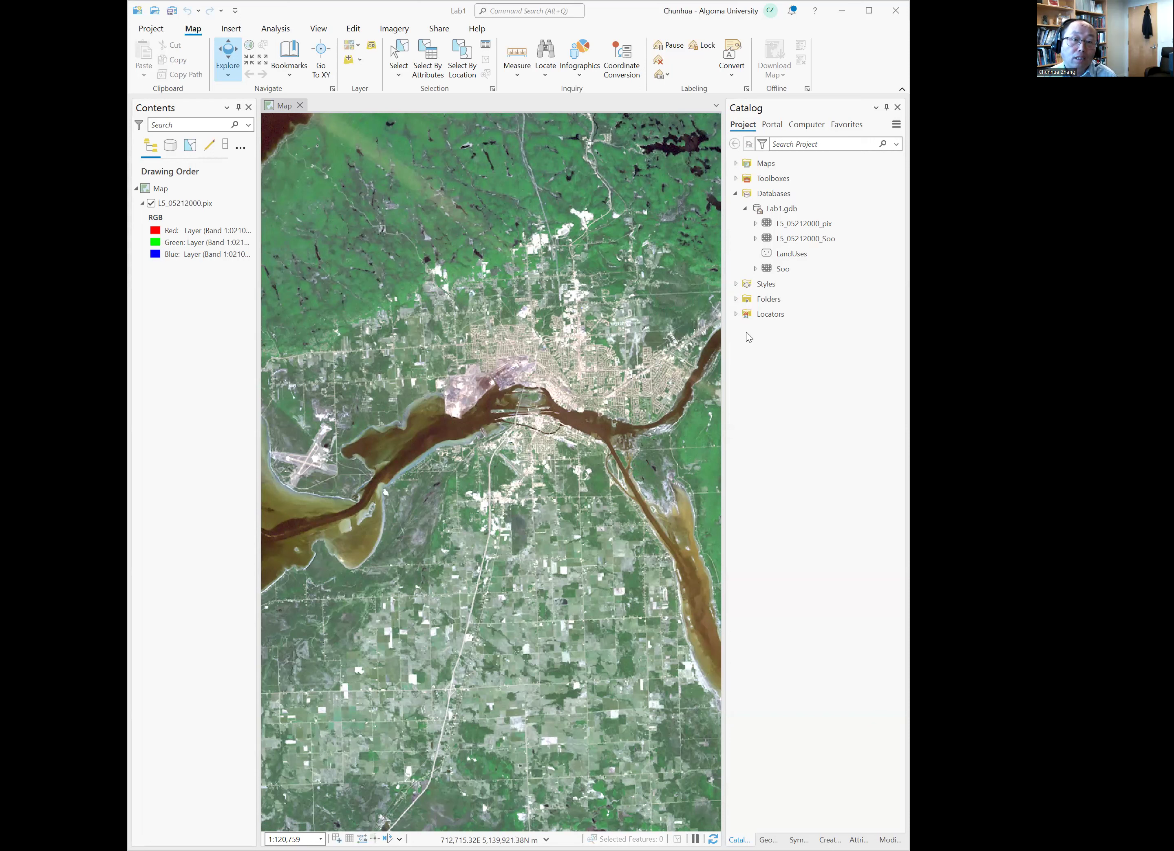
- Add the LandUses point feature class from the Lab1.gdb geodatabase to the map
left_click(798, 239)
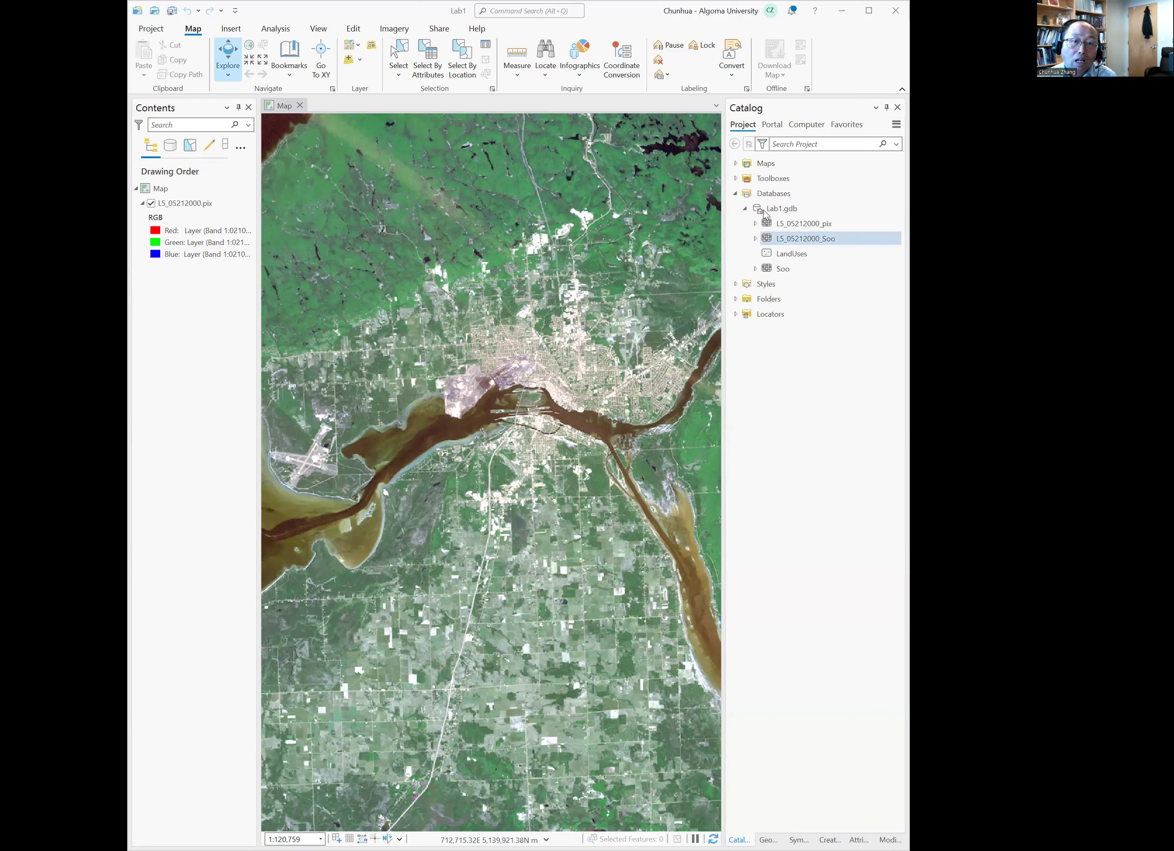
left_click(762, 198)
left_click(768, 256)
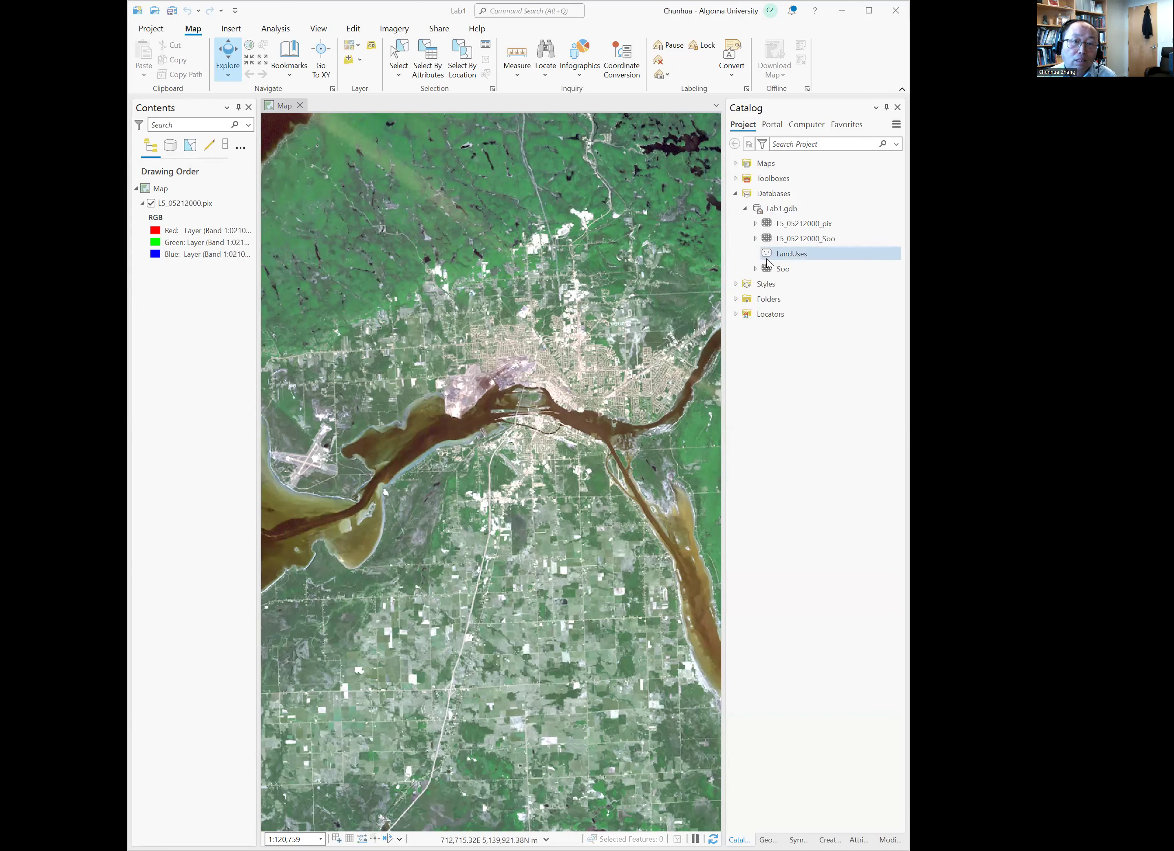
left_click(765, 213)
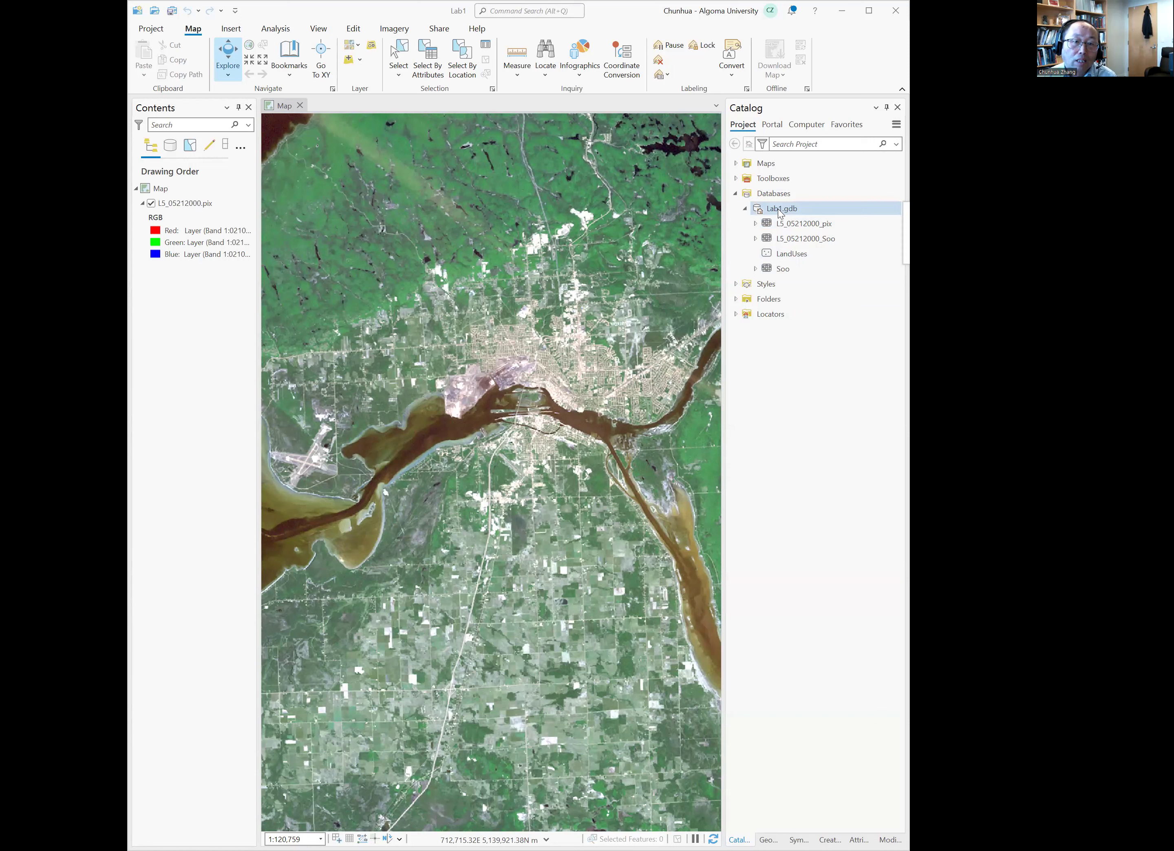
left_click(787, 241)
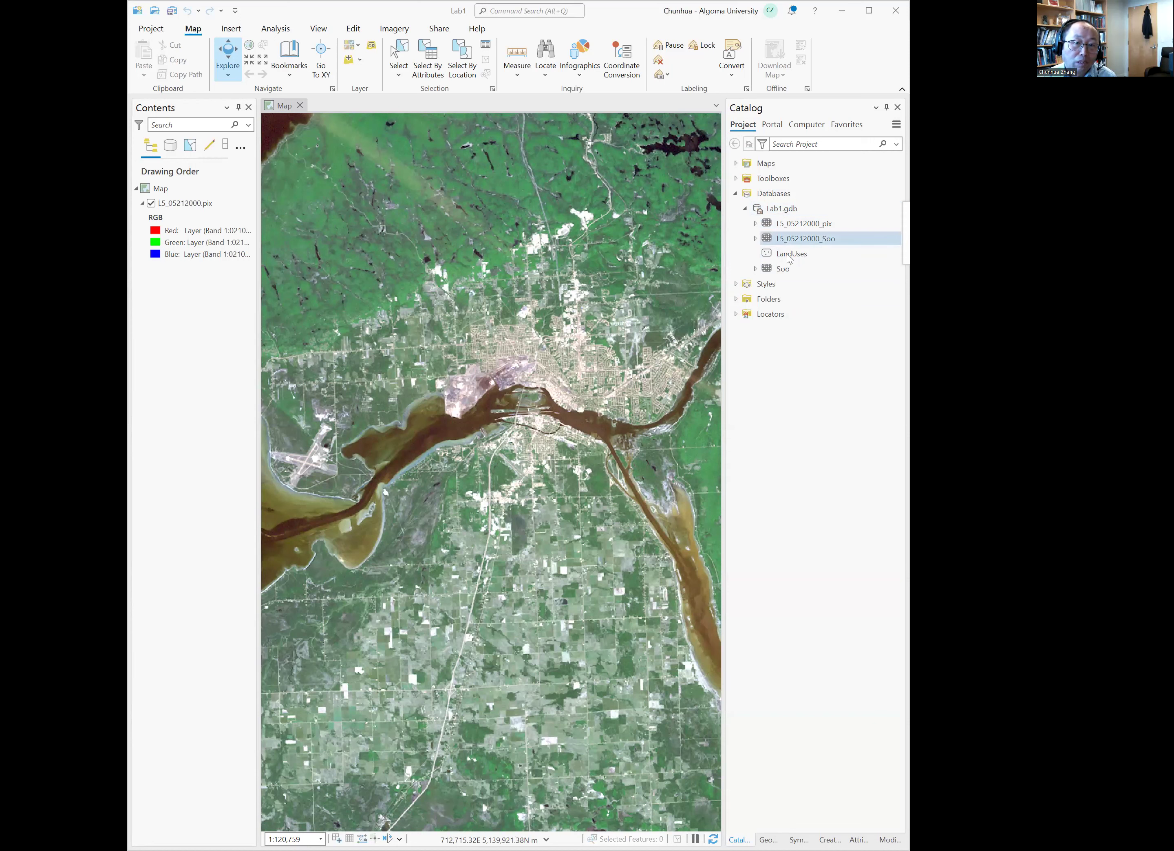
left_click(789, 253)
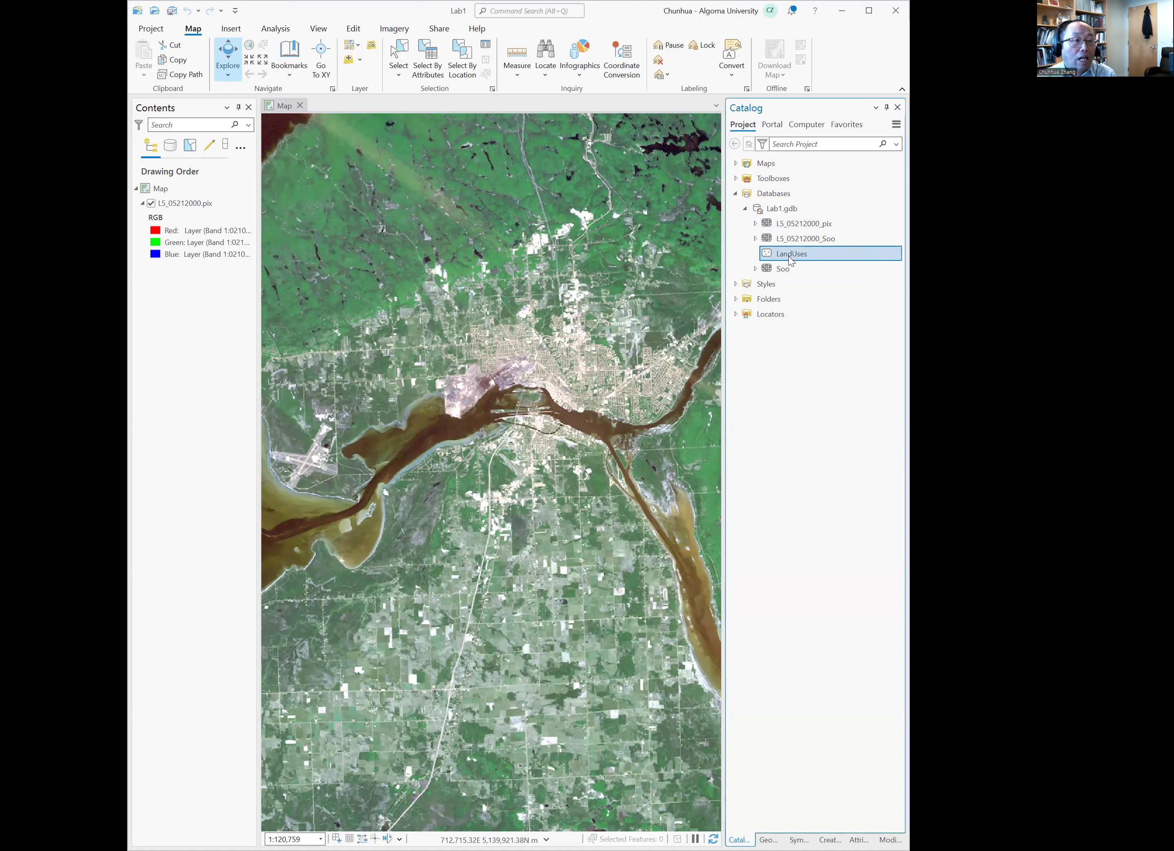
left_click_drag(793, 253, 527, 253)
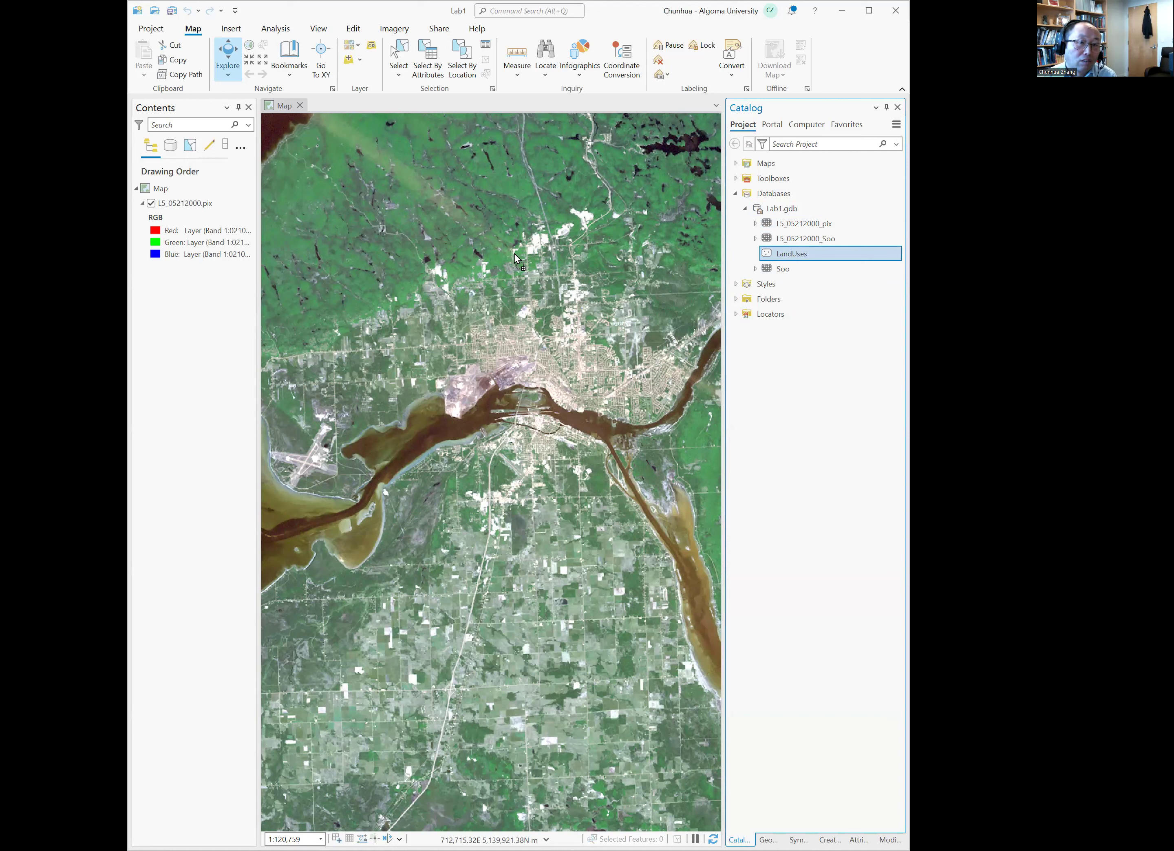
left_click_drag(515, 255, 515, 255)
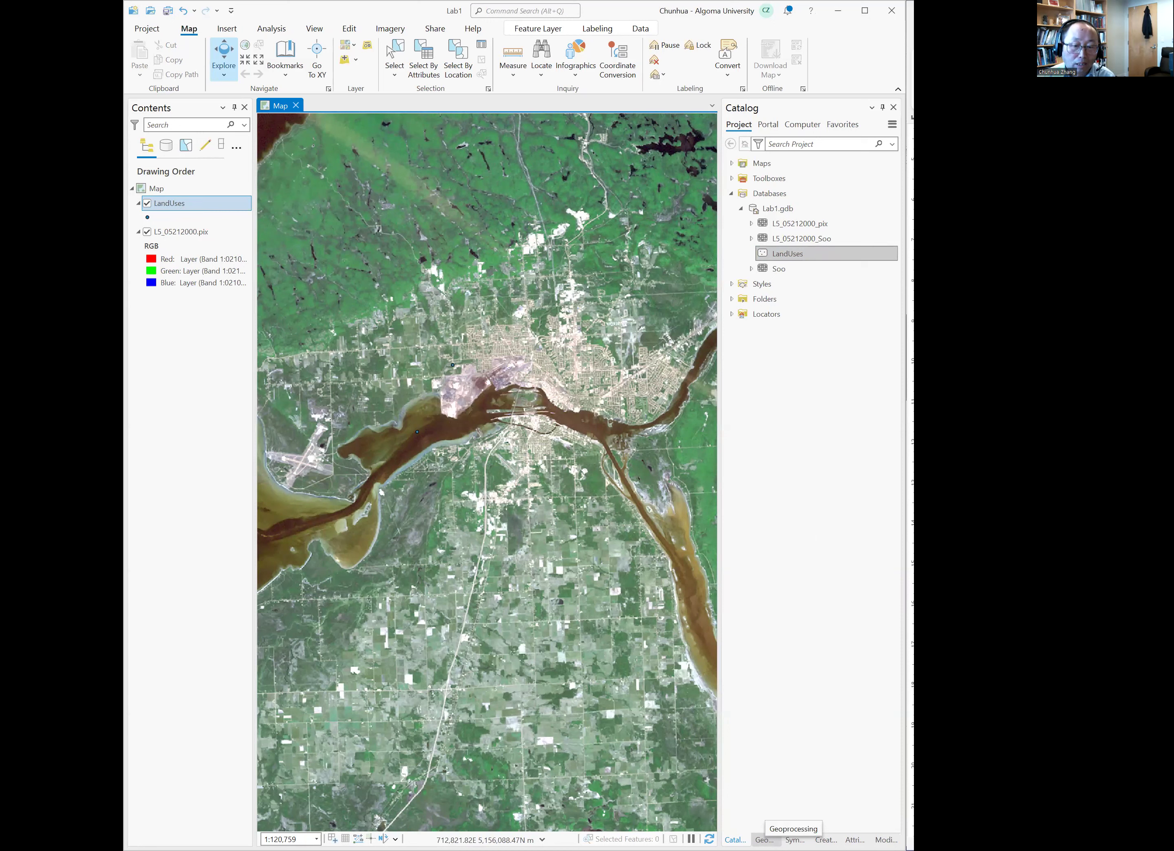
- Find the Extract Multi Values to Points geoprocessing tool and open it
left_click(765, 839)
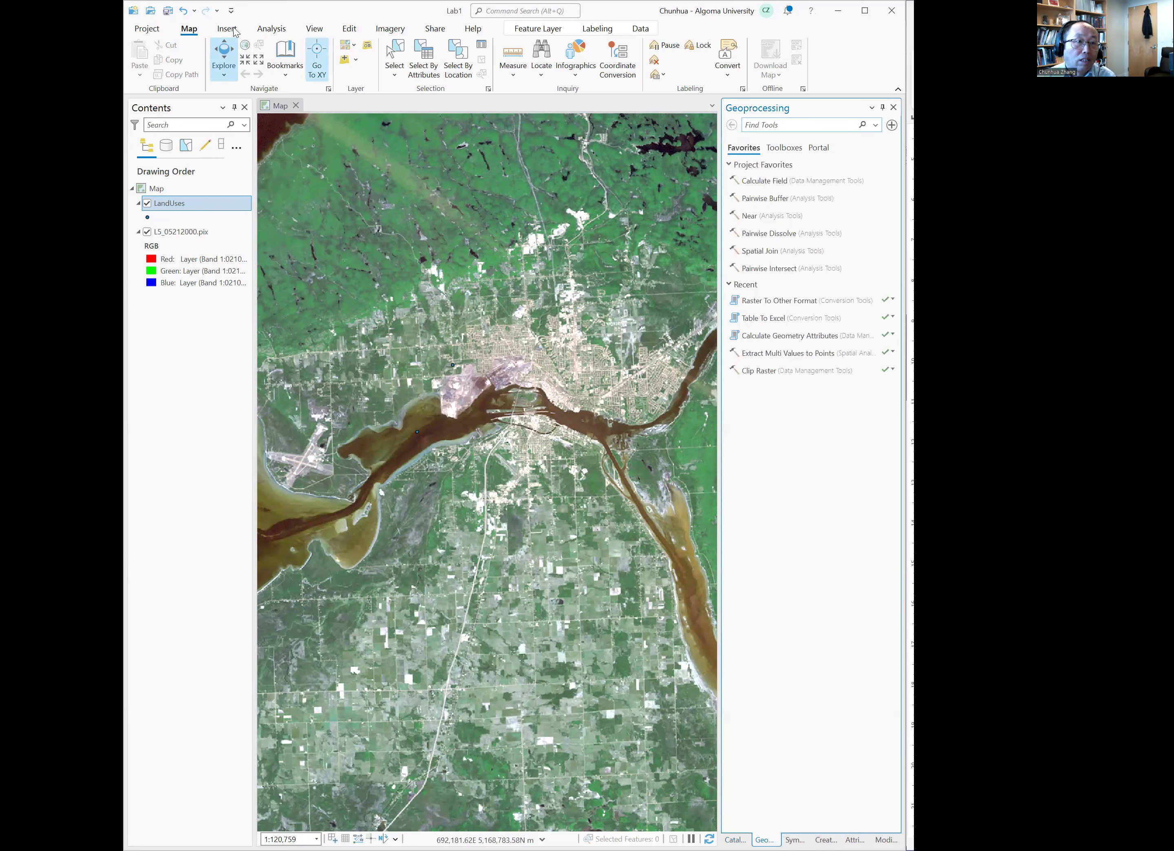
left_click(278, 32)
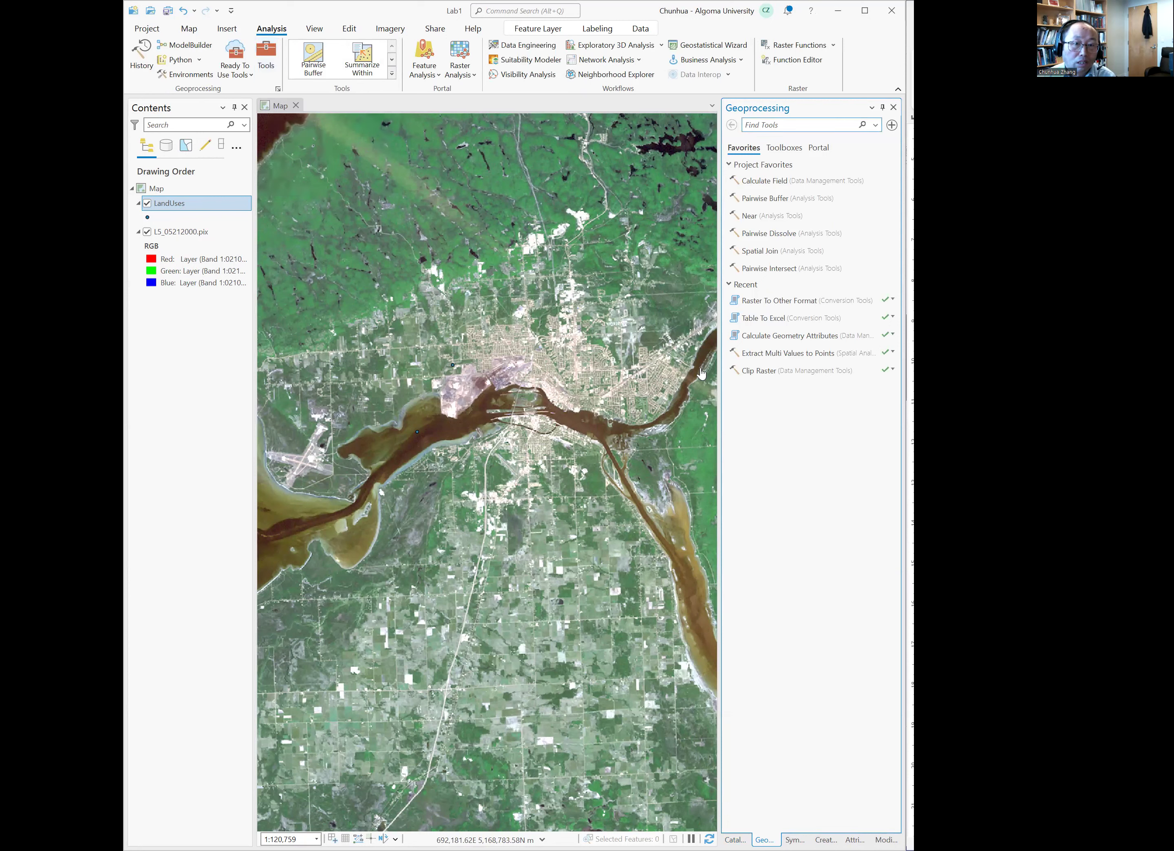
left_click(774, 130)
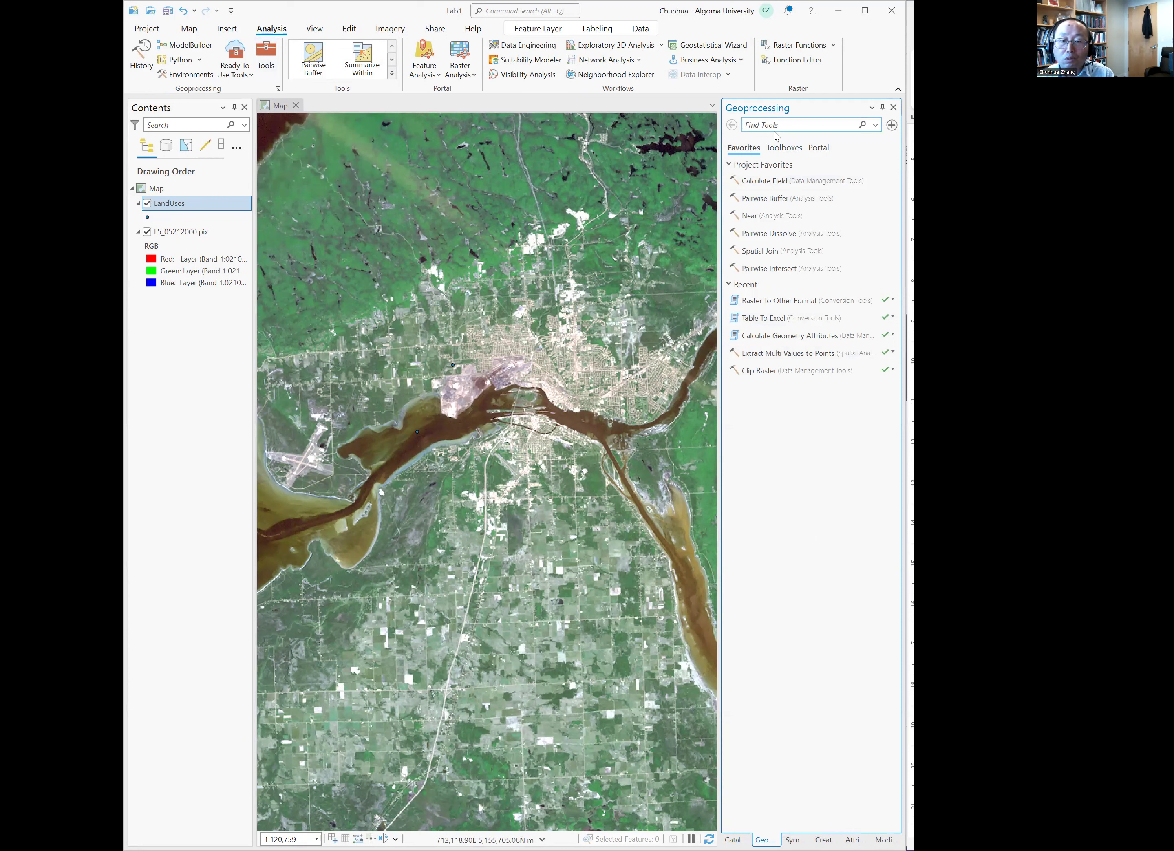
type("extr")
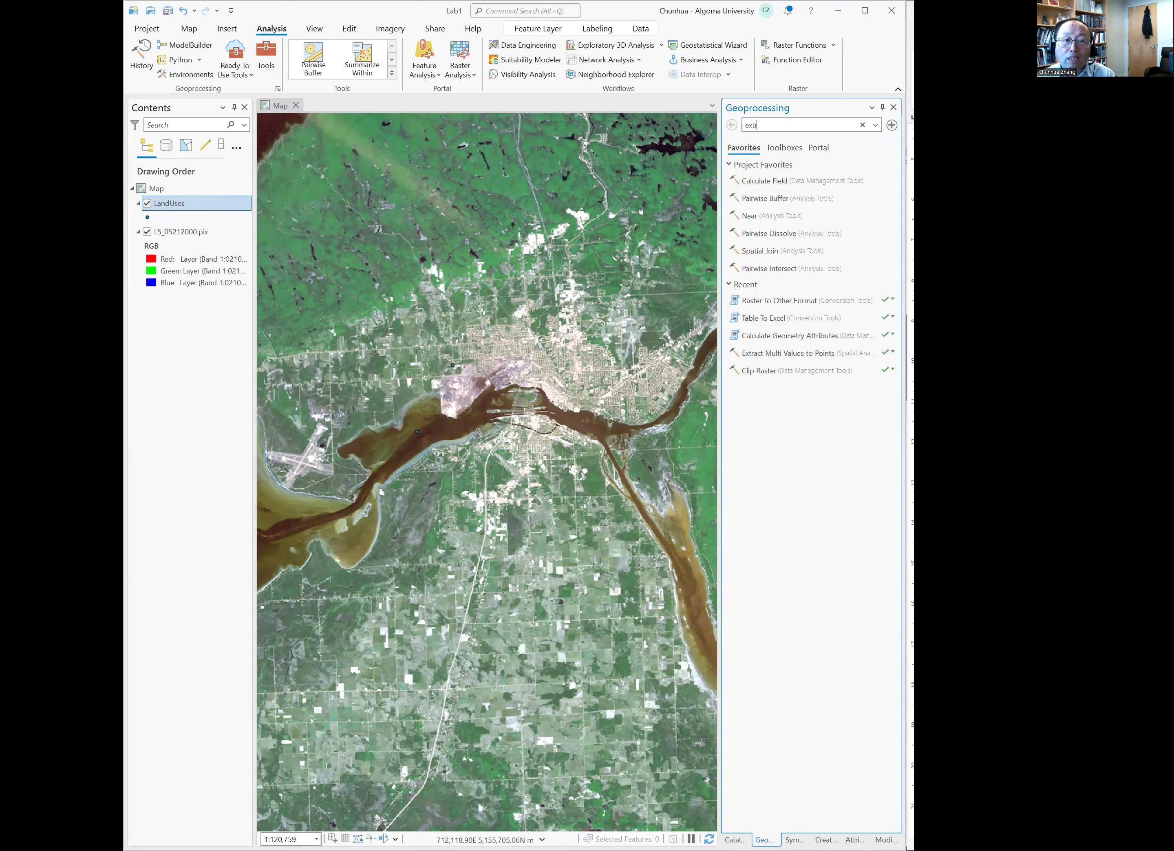
type("act m")
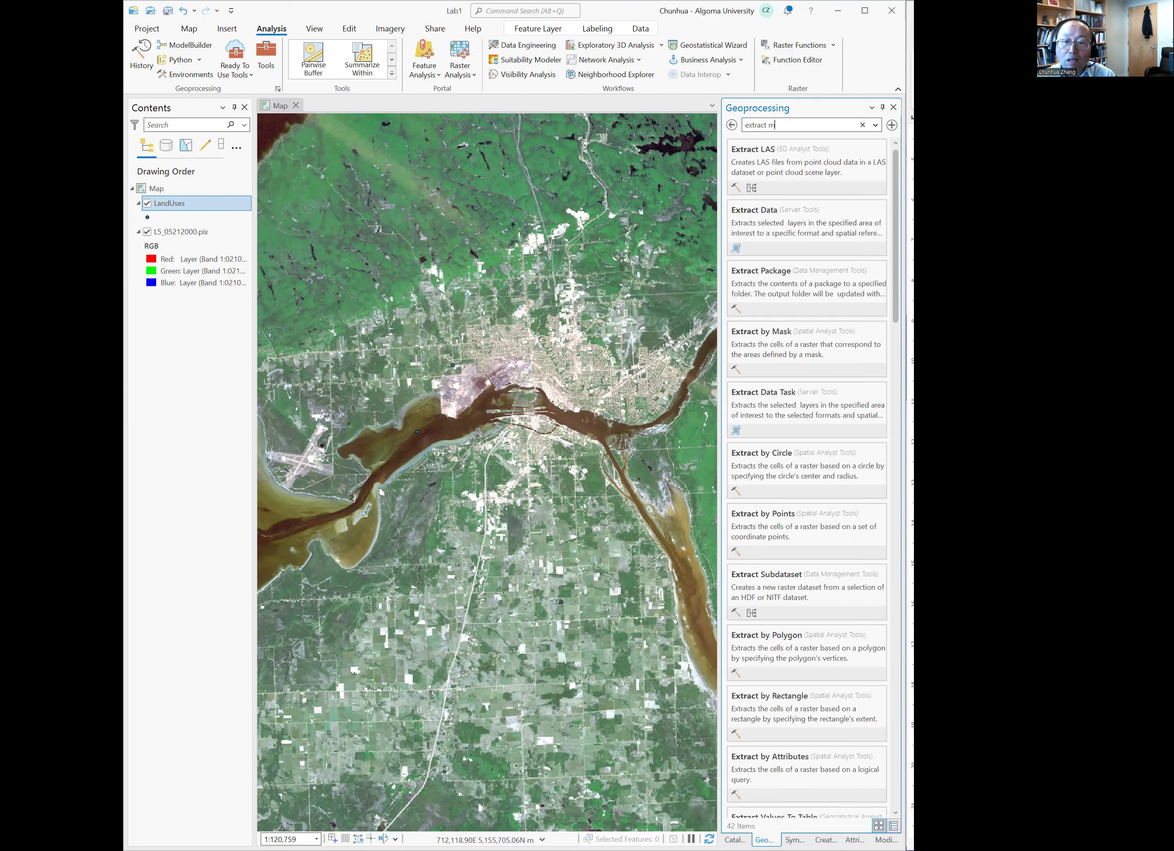
type("ulit values")
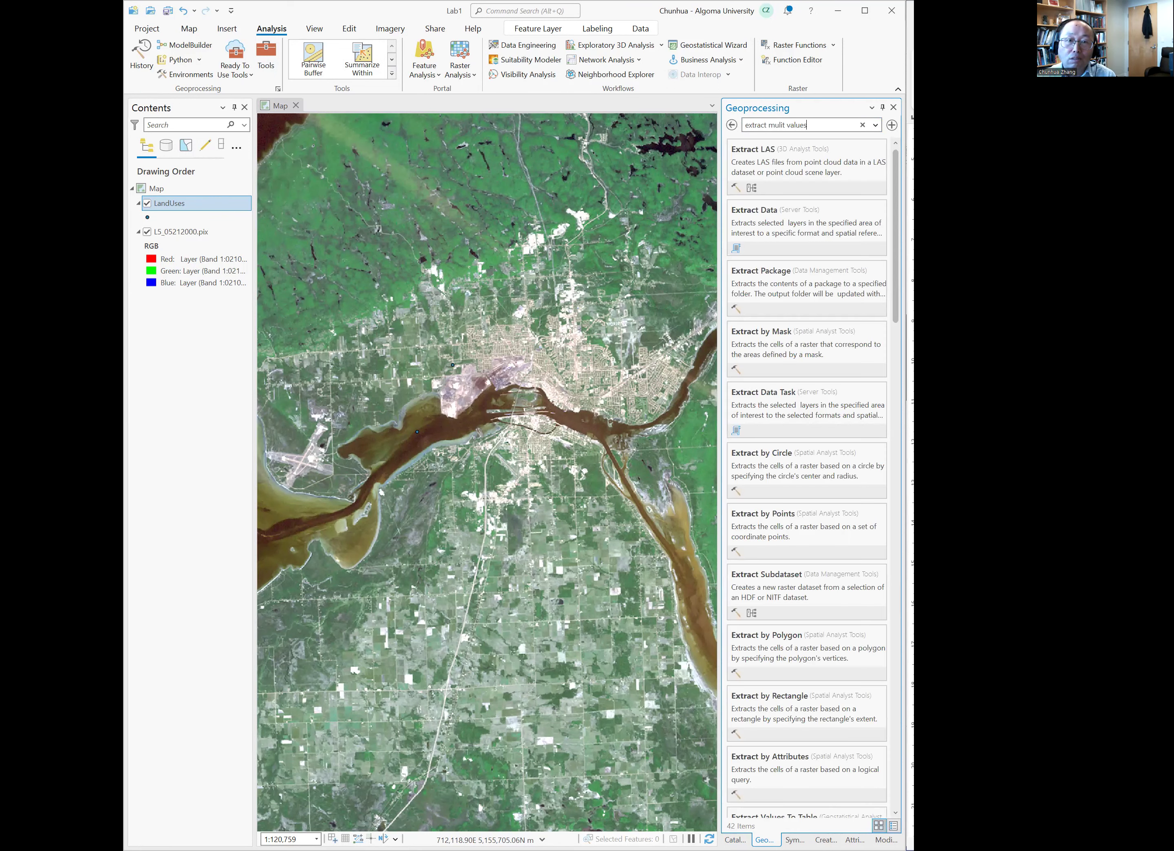
type(" to")
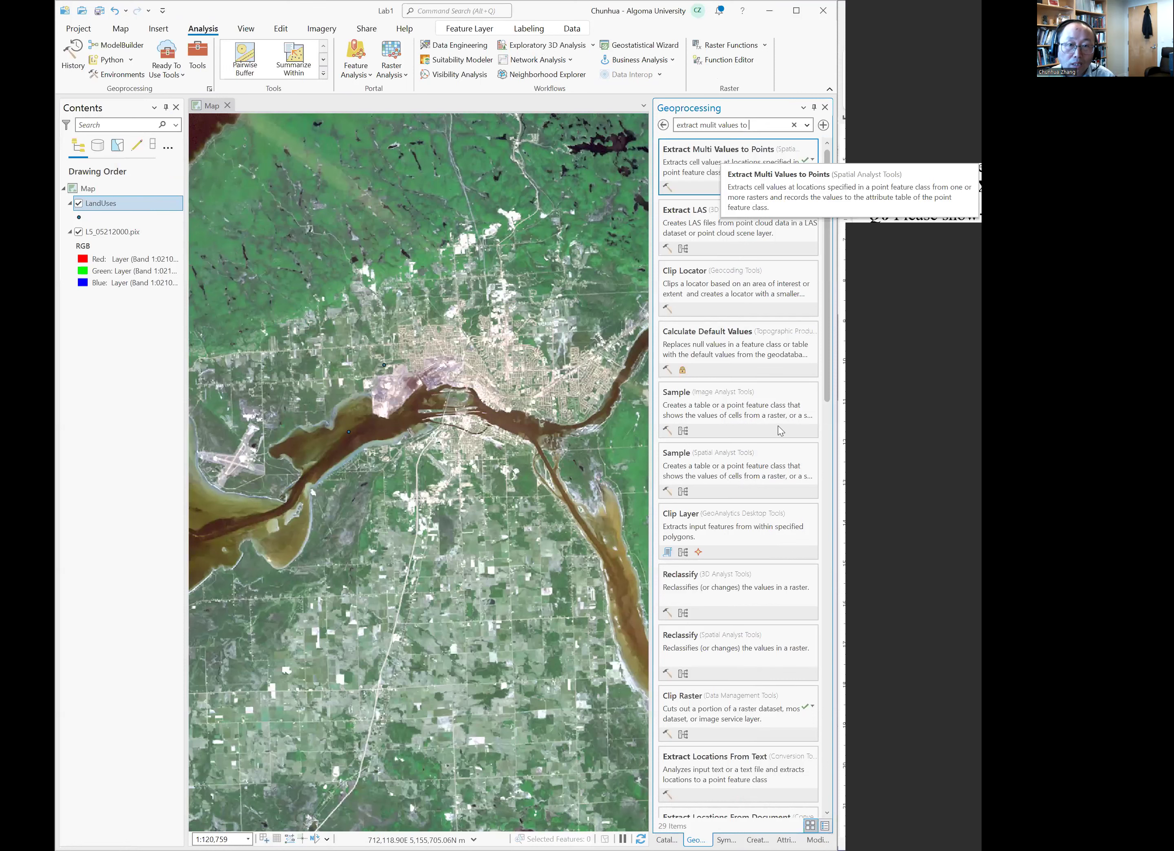
key("Return")
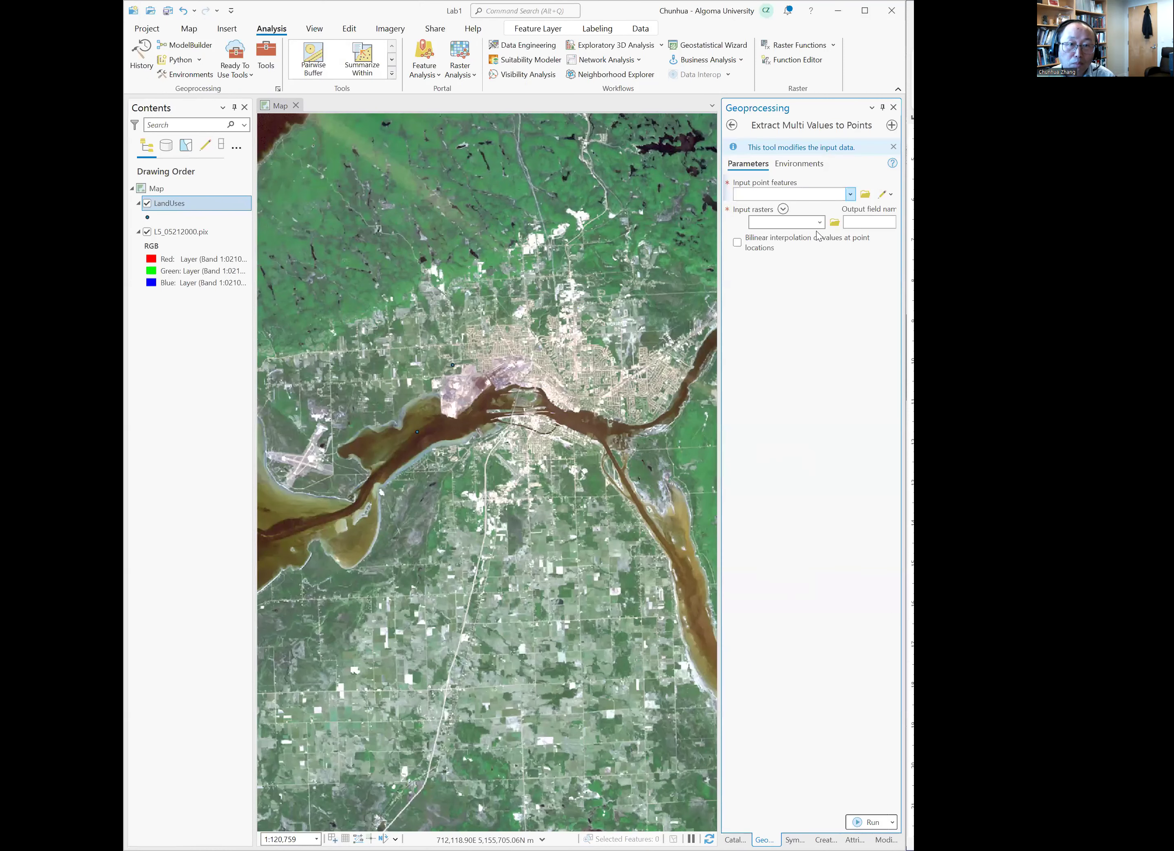
- Set LandUses as the input point features and L5_05212000.pix as the input raster
left_click(850, 195)
left_click(807, 214)
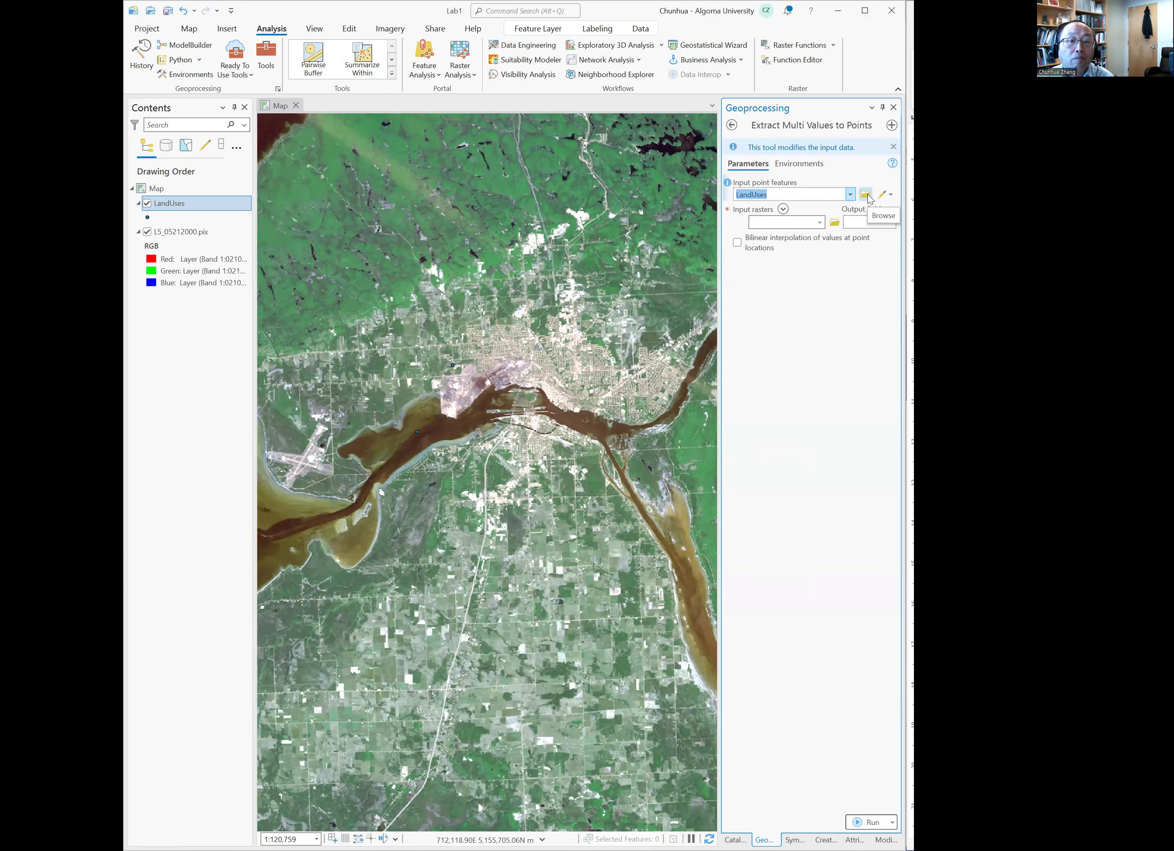
left_click(819, 224)
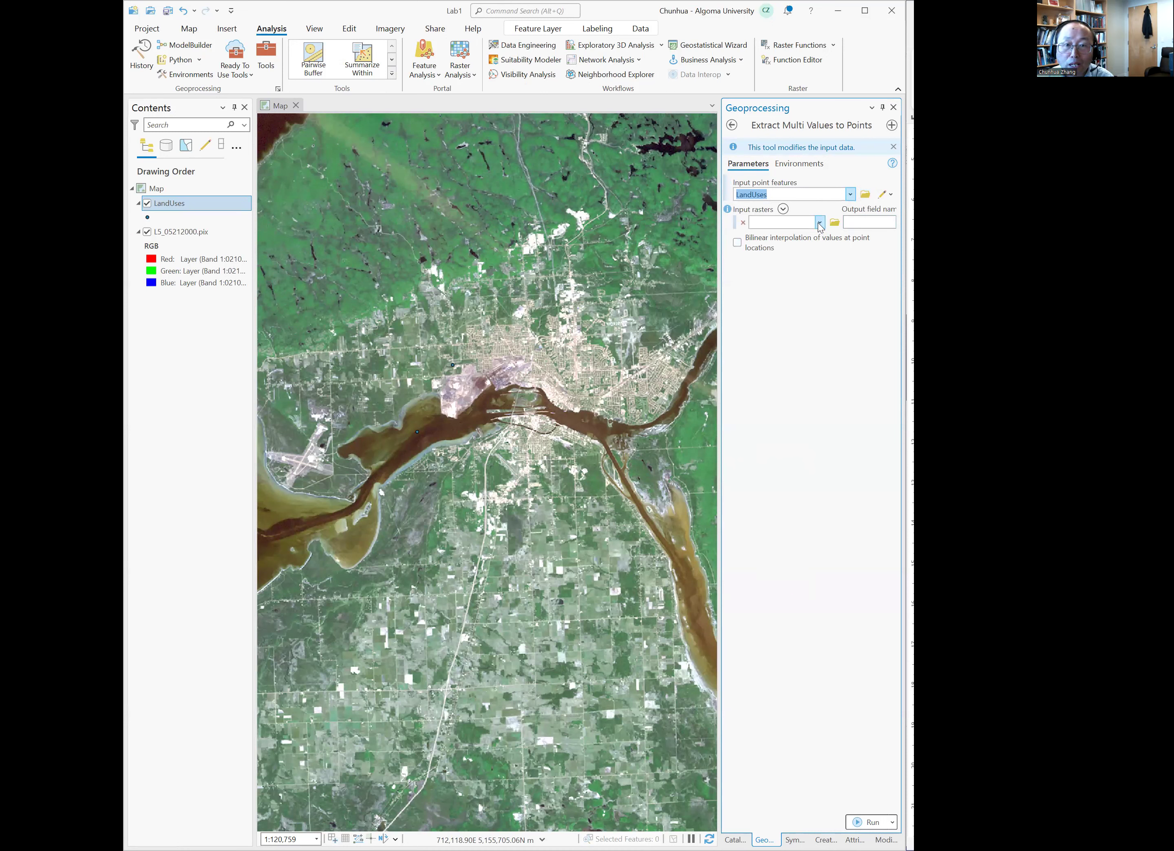
left_click(820, 224)
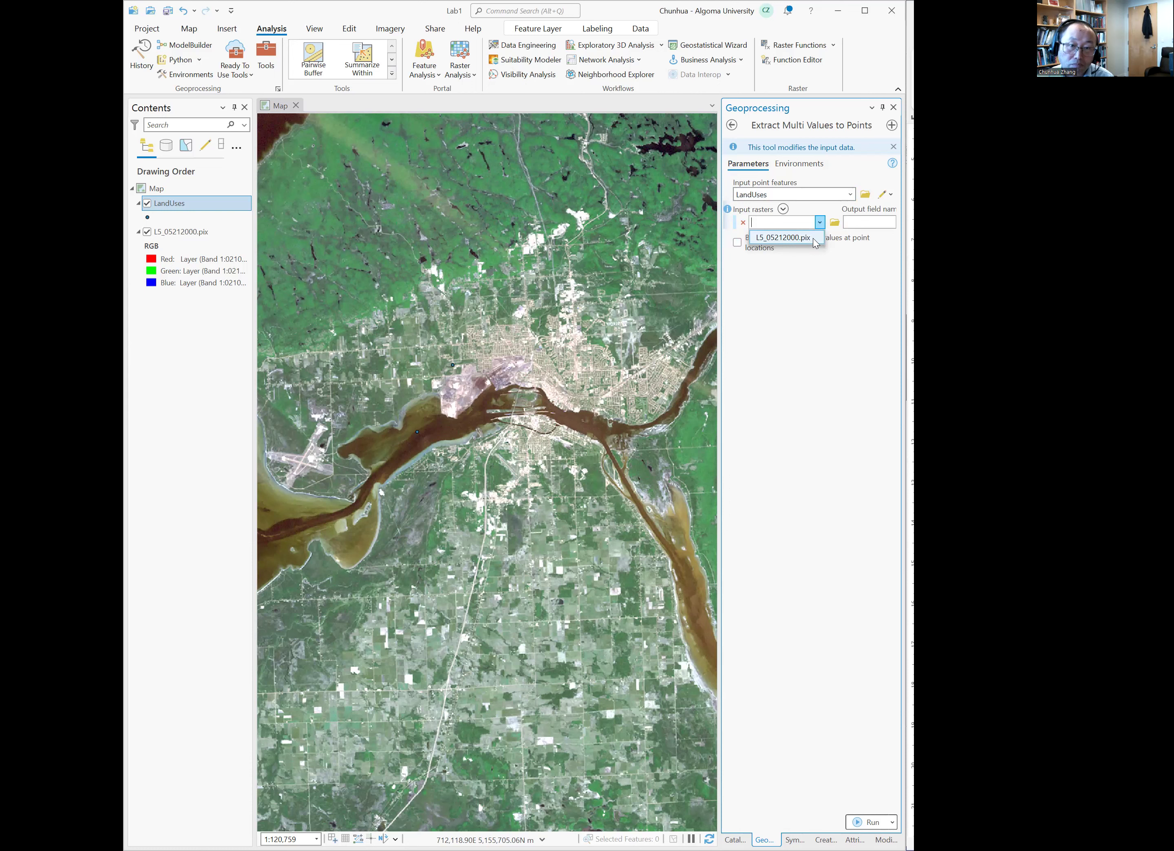
left_click(813, 239)
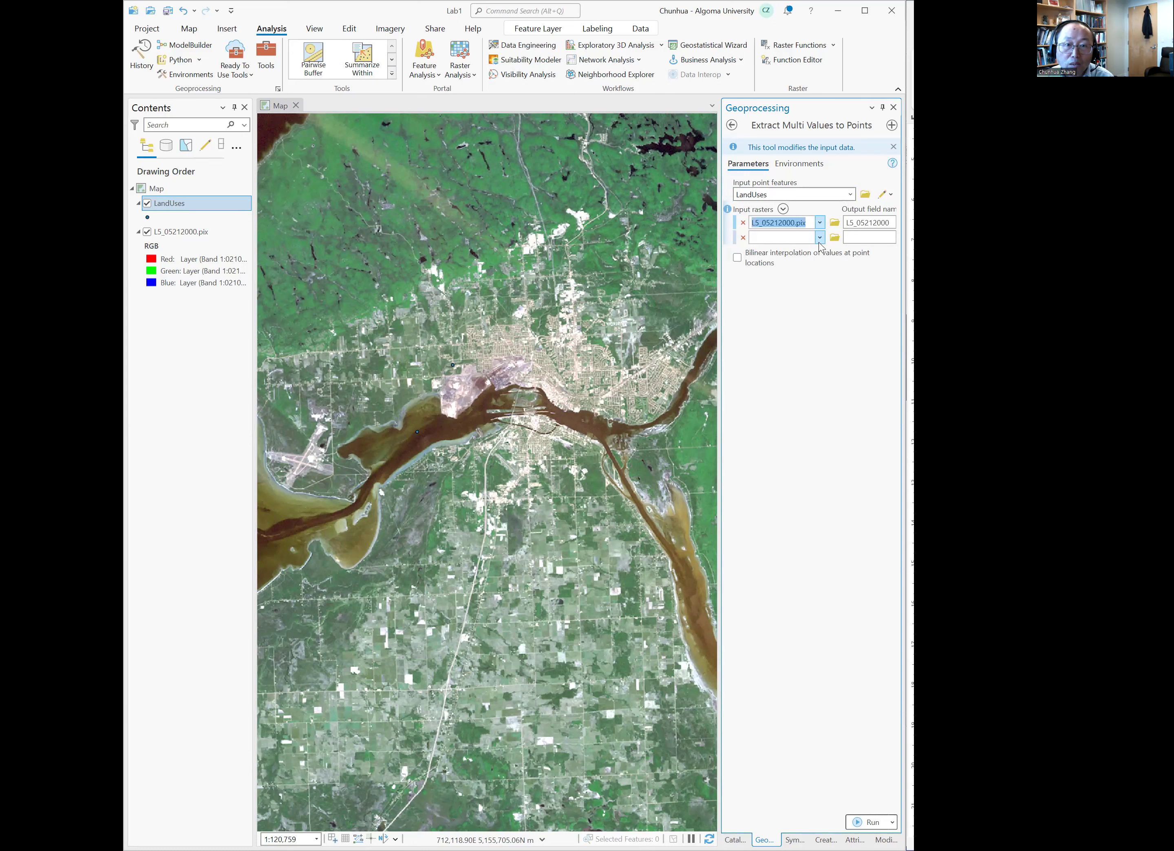
- Name the raster's output field DN and run the Extract Multi Values to Points tool
left_click(848, 222)
left_click_drag(848, 222, 908, 224)
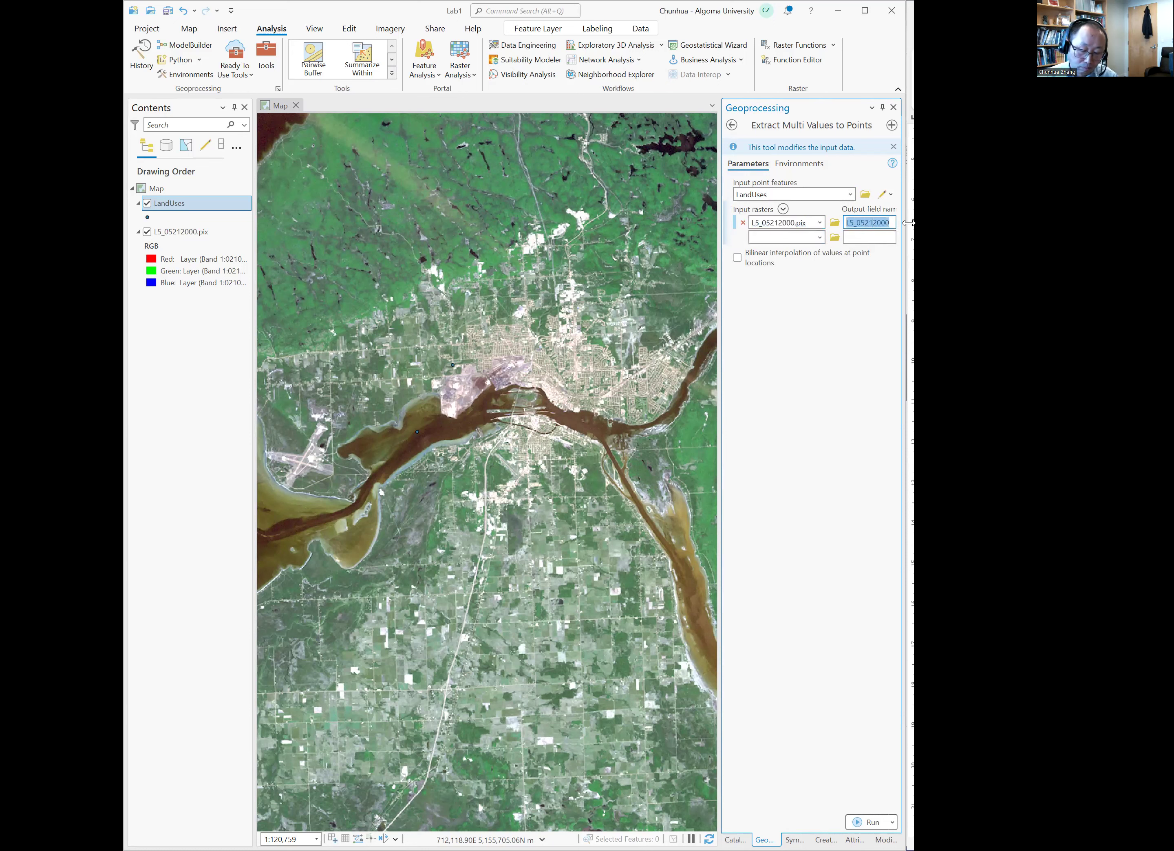
type("DN")
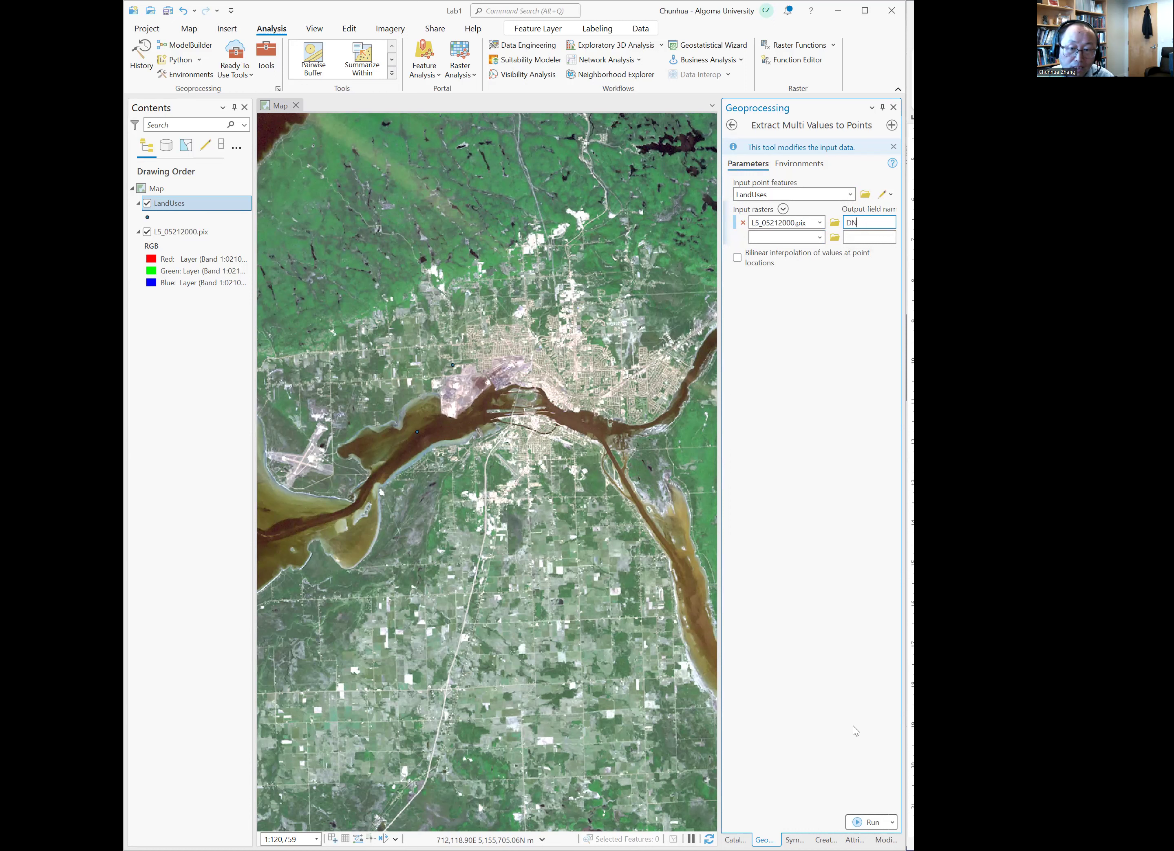
left_click(868, 823)
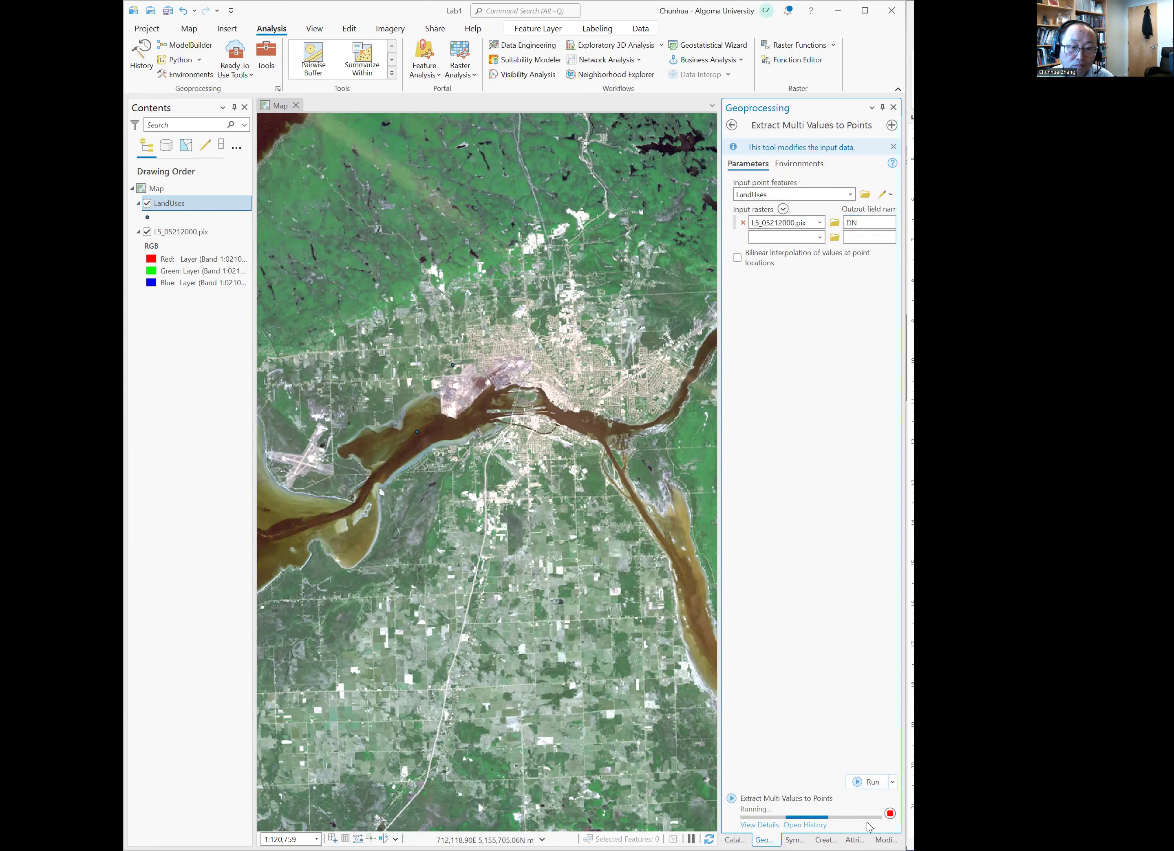
mouse_move(792, 818)
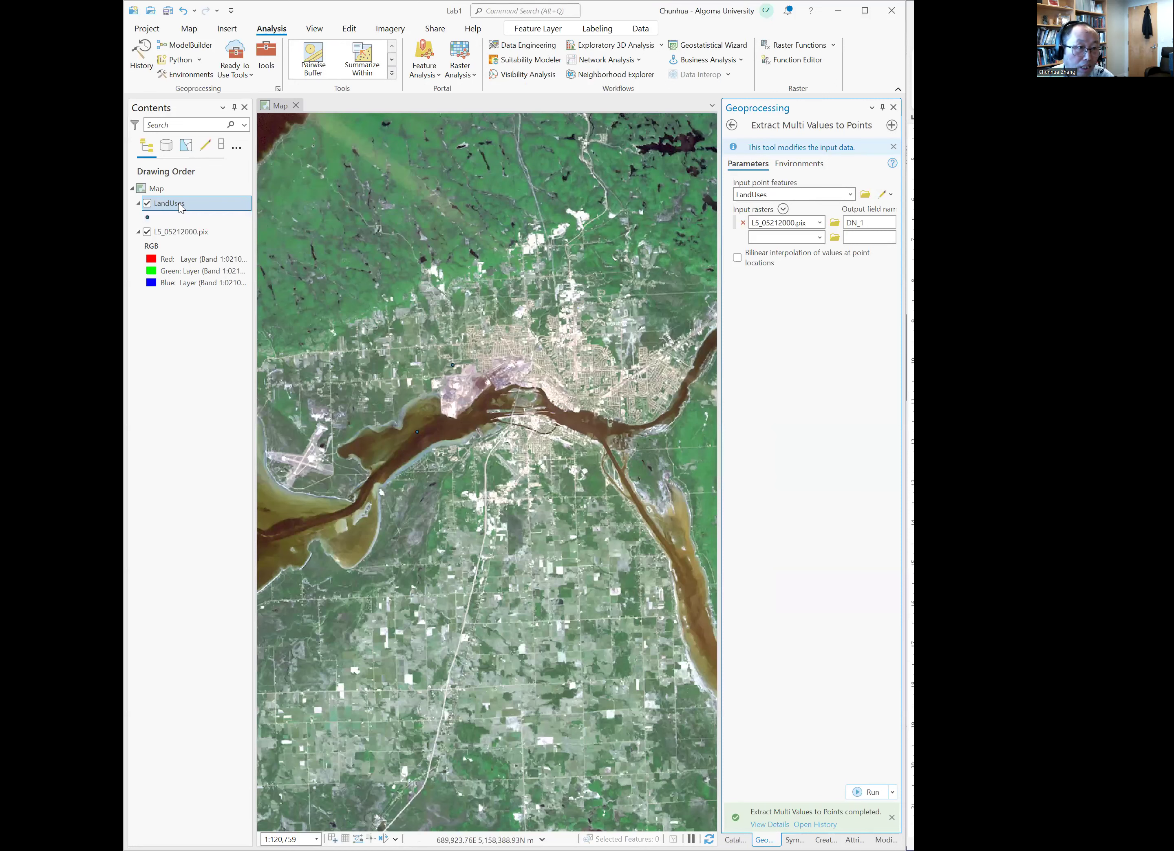
- Open the attribute table of the LandUses layer and examine the extracted DN columns for every image band
left_click(180, 206)
right_click(179, 206)
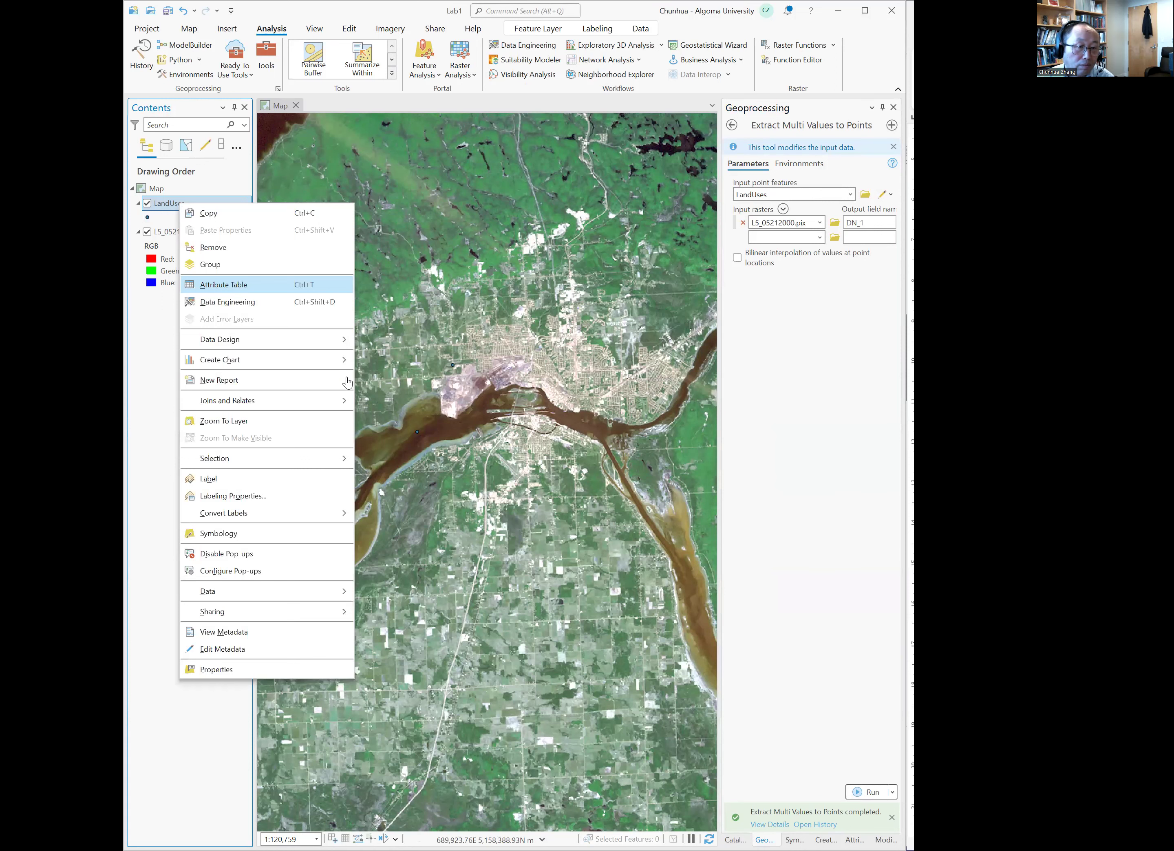
left_click(224, 285)
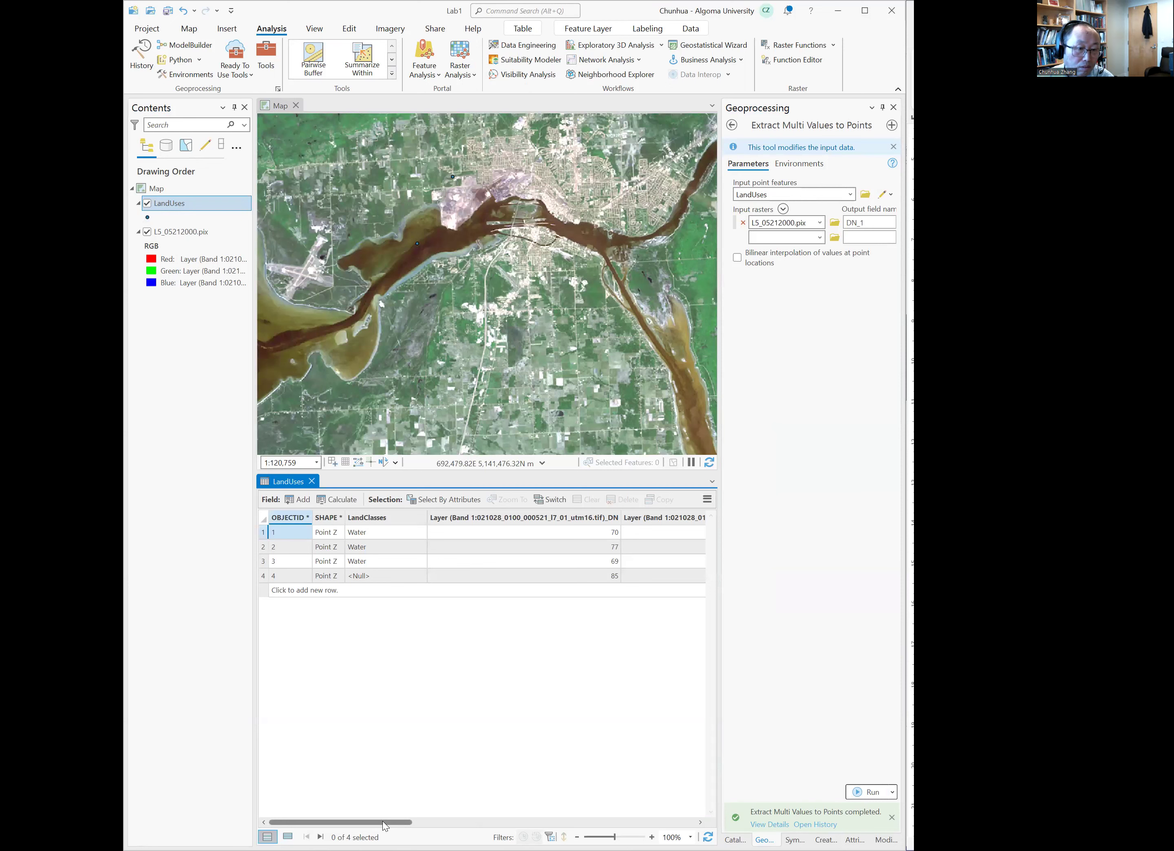
left_click_drag(386, 826, 451, 812)
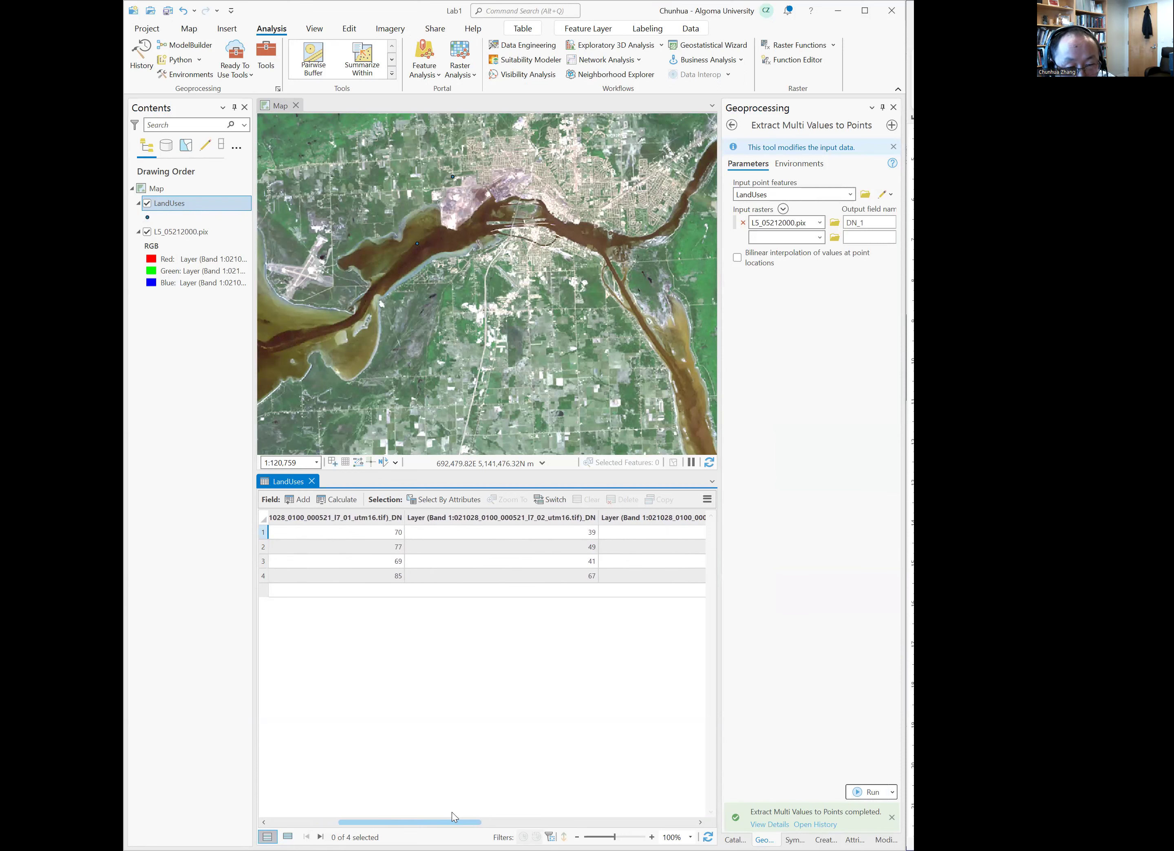
left_click_drag(451, 813, 461, 811)
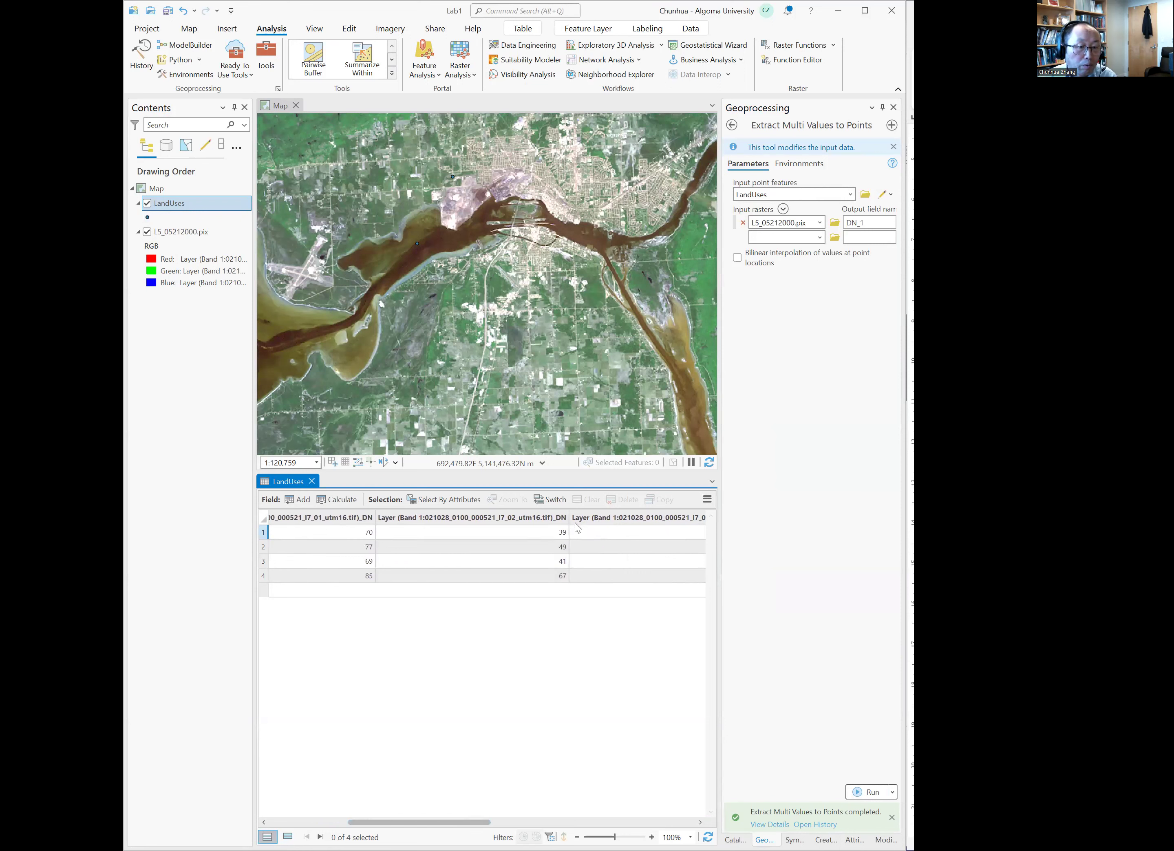
left_click_drag(457, 822, 401, 822)
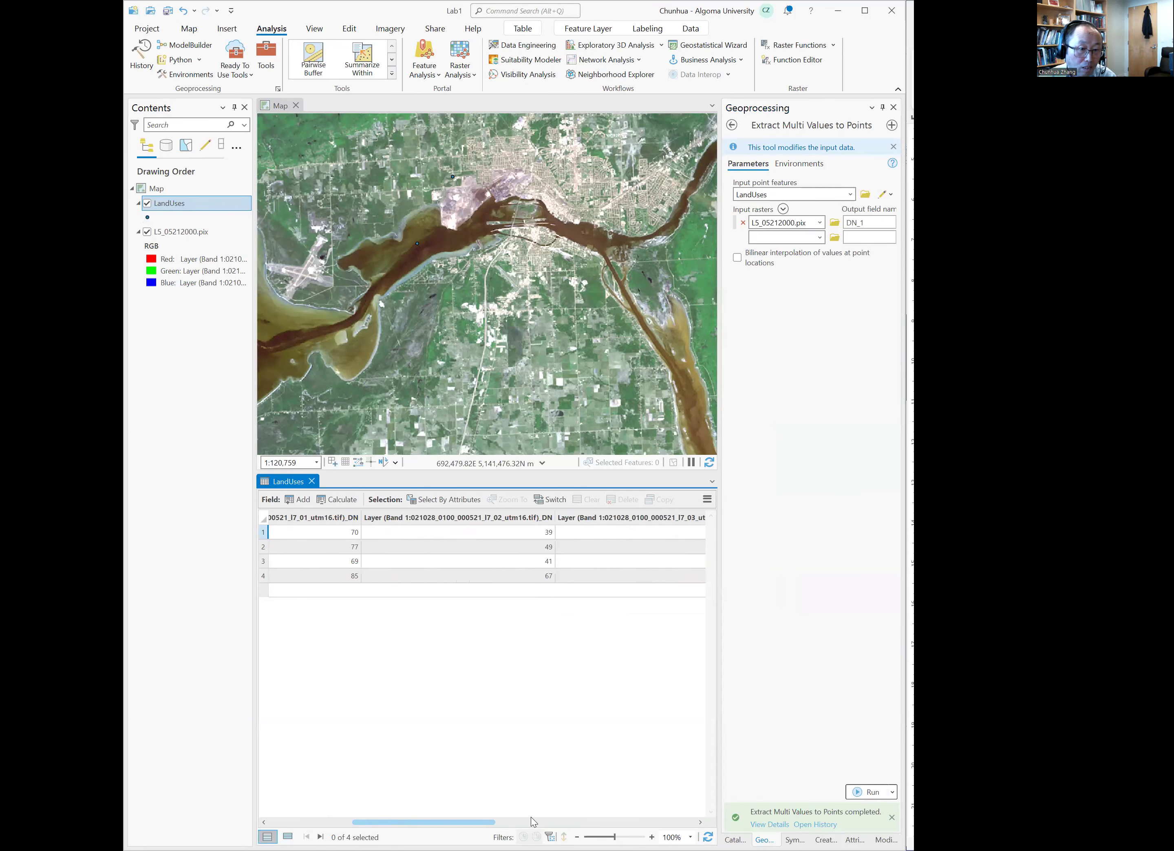
scroll(647, 820, "right", 3)
scroll(525, 821, "left", 10)
scroll(617, 822, "right", 10)
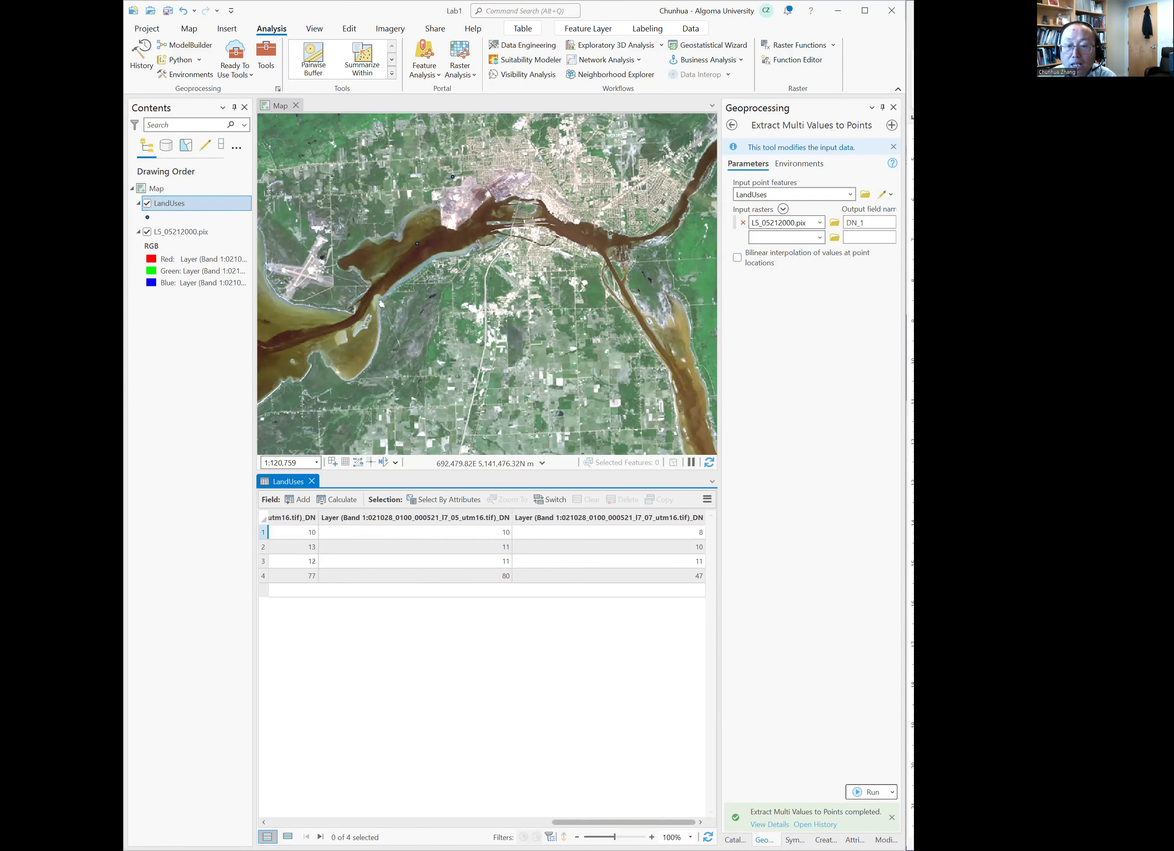